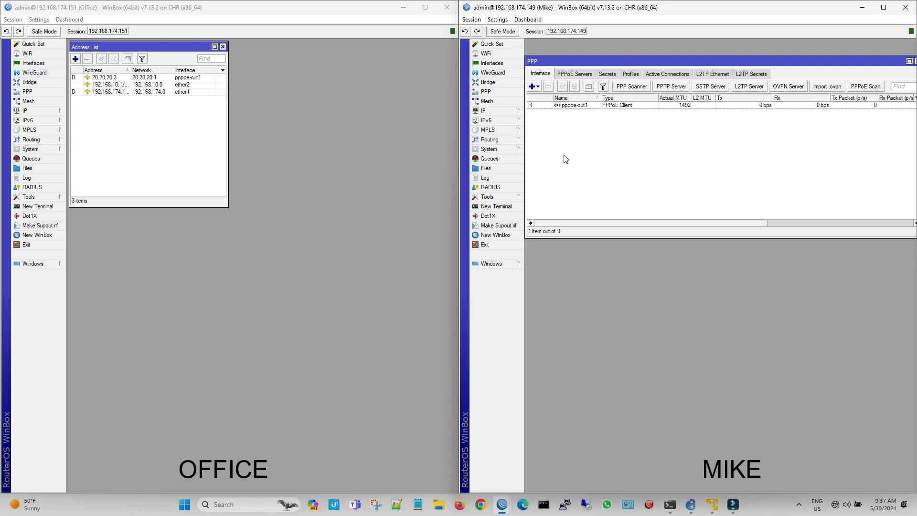
Step: On the client router (192.168.174.149), start a continuous ping to the office server at 192.168.10.254
left_click(513, 198)
left_click(548, 286)
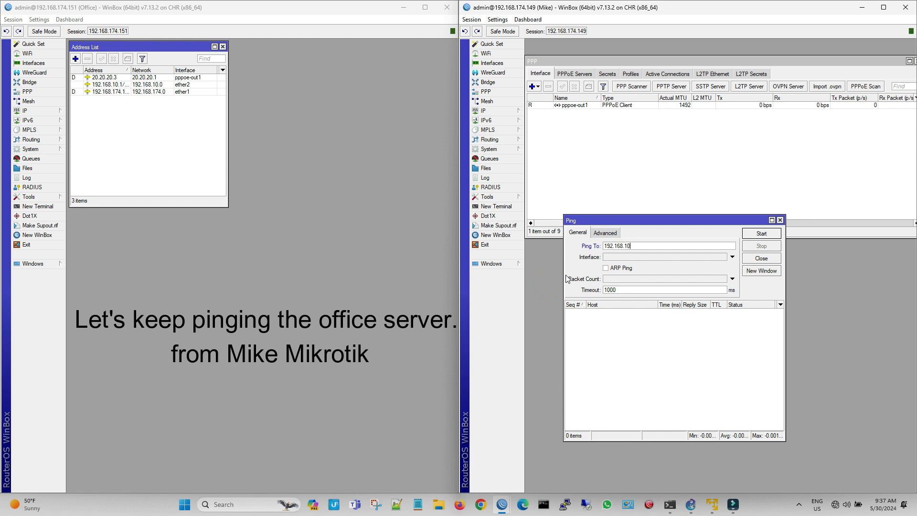
type("192.168.10.254")
key("Return")
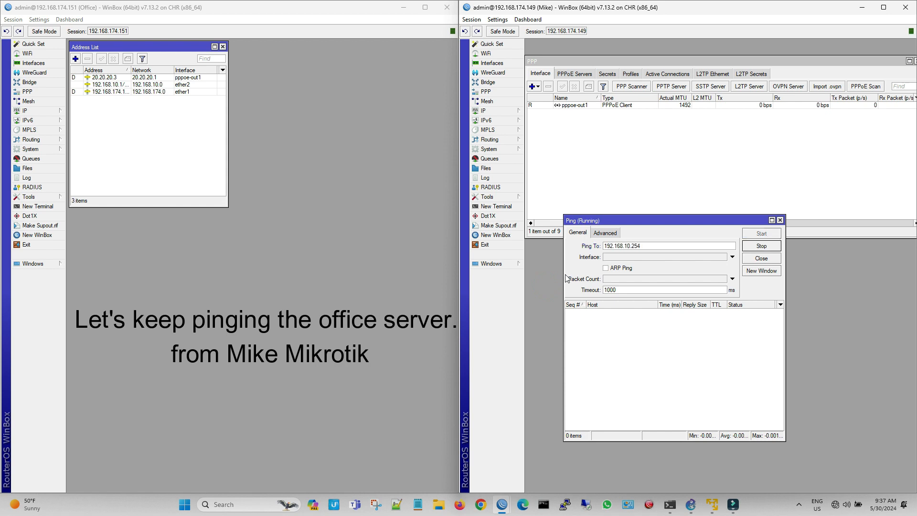
left_click(501, 110)
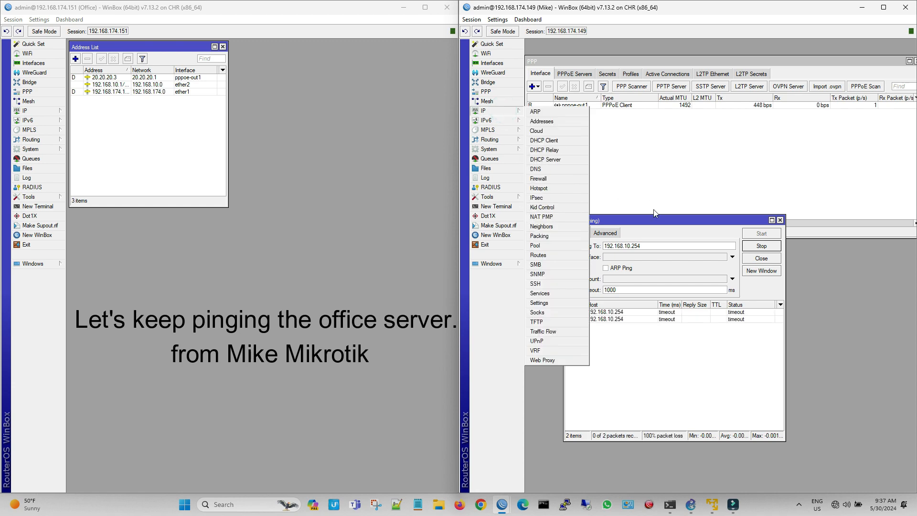
left_click(652, 222)
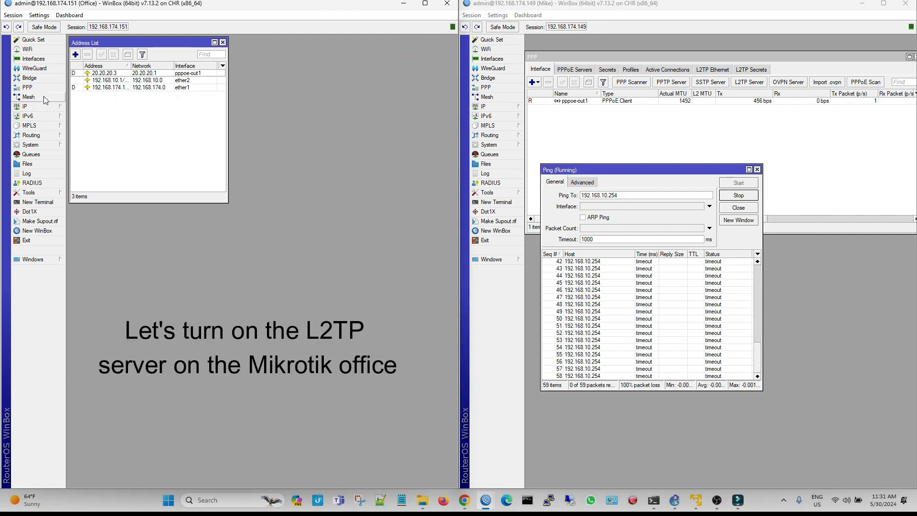
Step: Enable the L2TP server on the Office router and save the setting
left_click(29, 91)
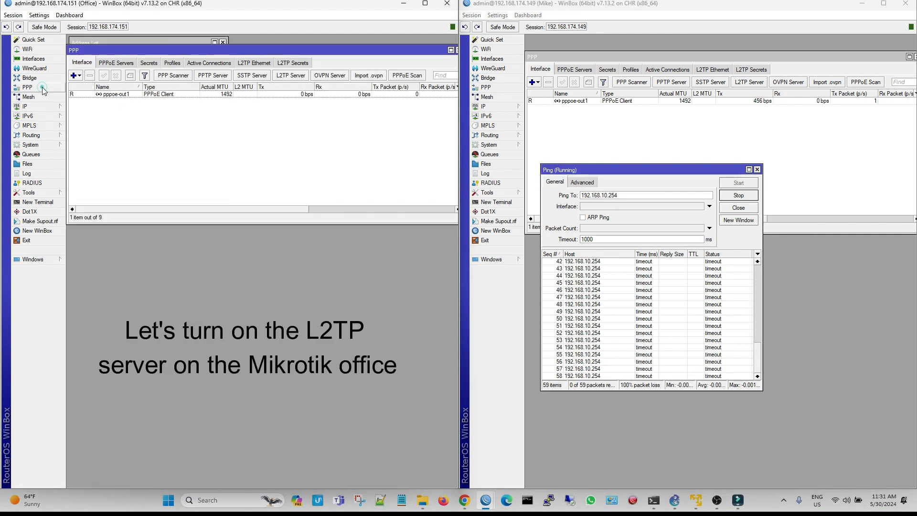
left_click(302, 78)
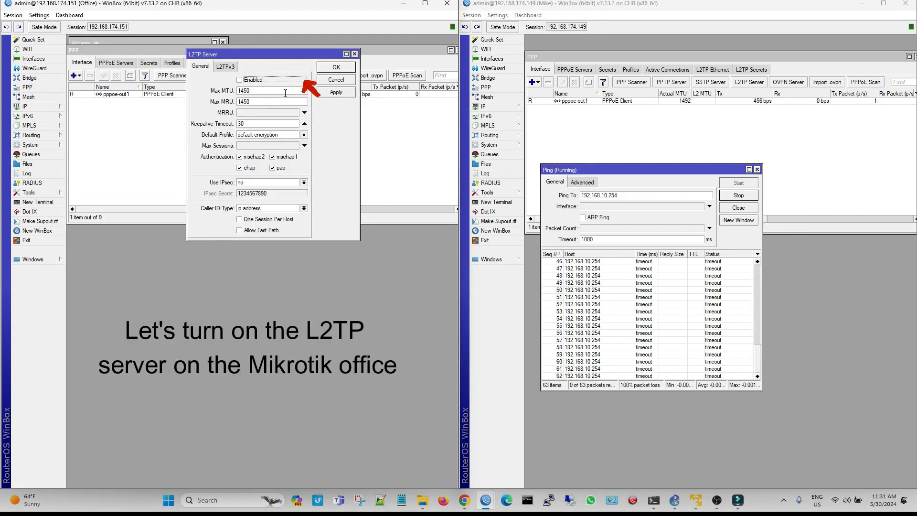
left_click(260, 85)
left_click(345, 94)
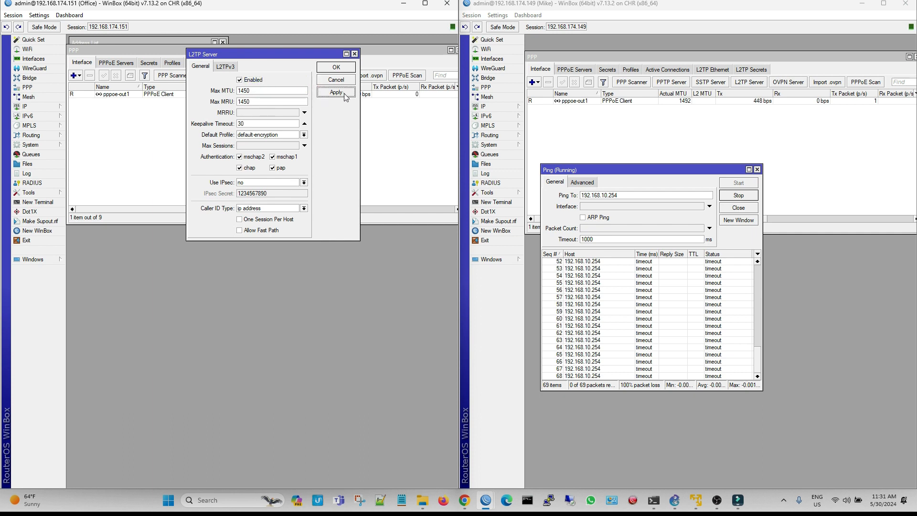
left_click(351, 66)
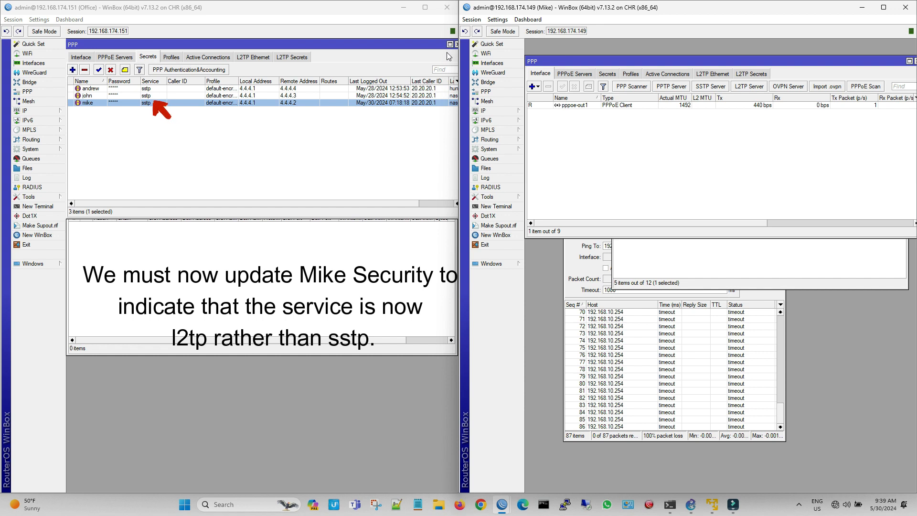
Step: Set the service of the Office PPP secret with remote address 4.4.4.2 to l2tp, and close the PPP and Firewall windows
double_click(287, 103)
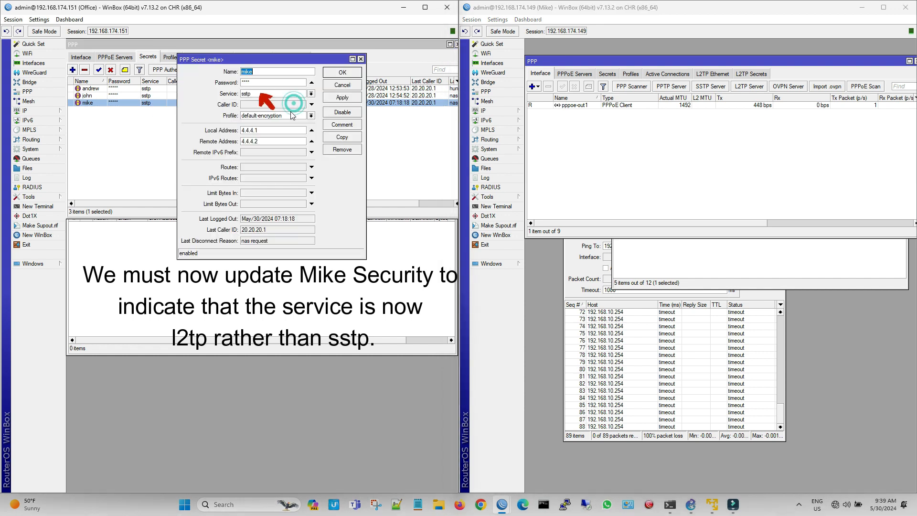
left_click(311, 94)
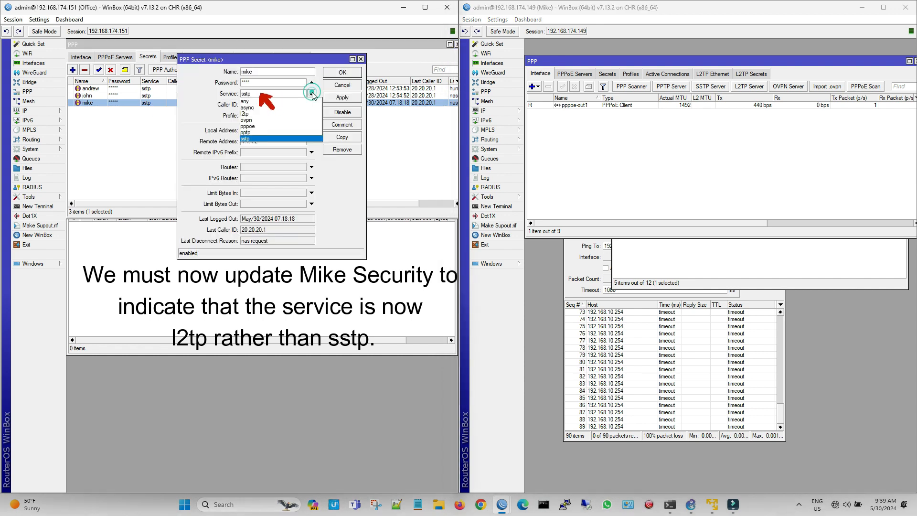
left_click(292, 114)
left_click(335, 98)
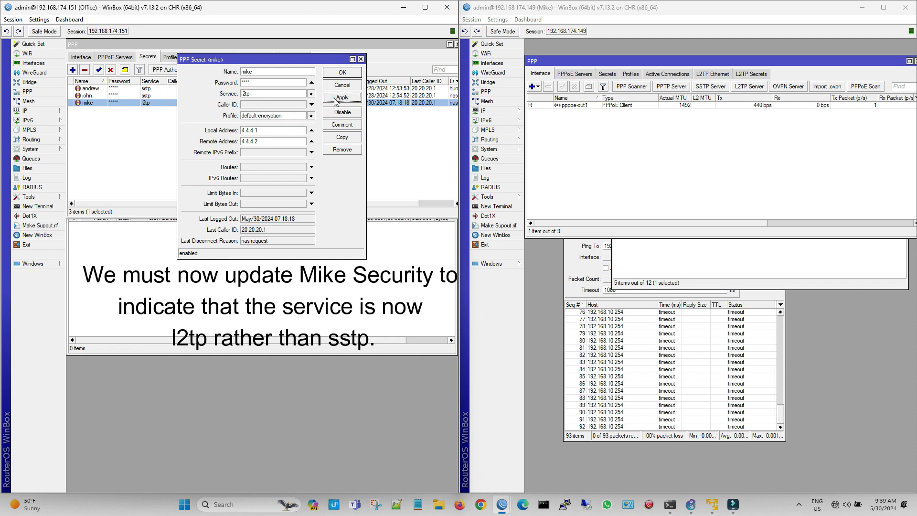
left_click(342, 84)
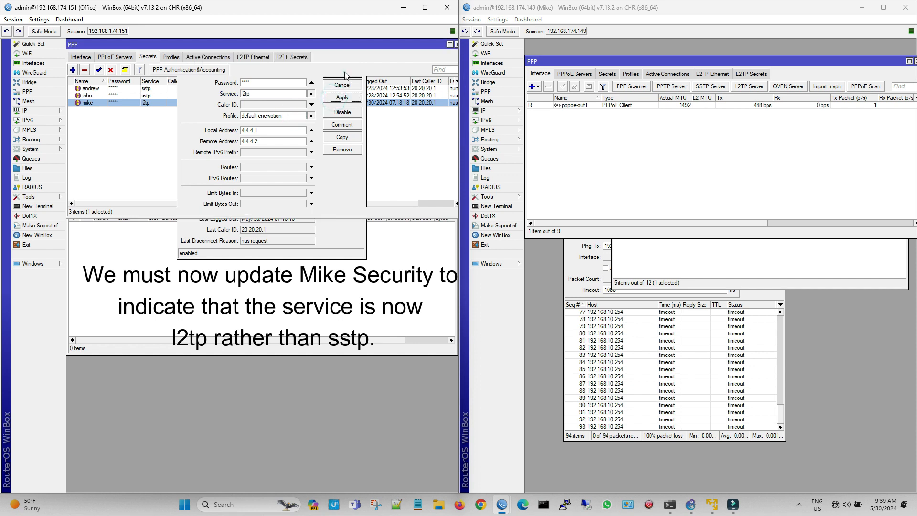
left_click(456, 44)
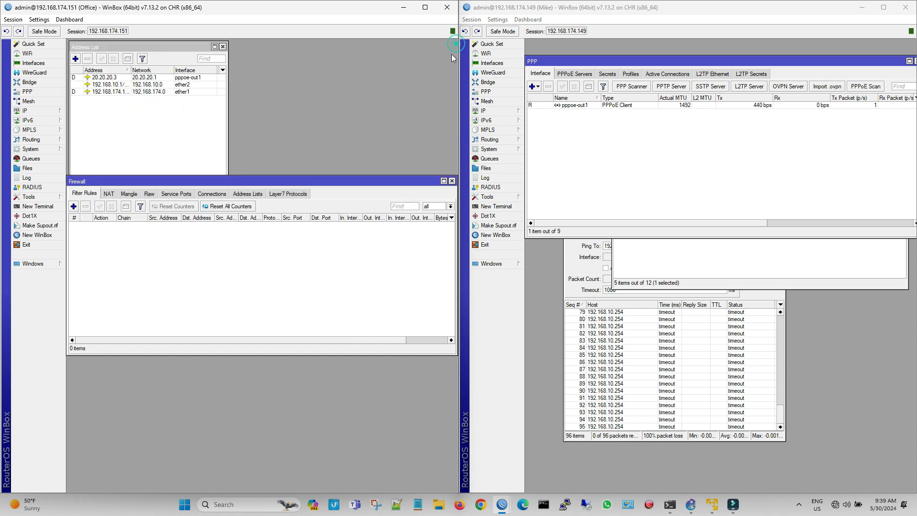
left_click(451, 181)
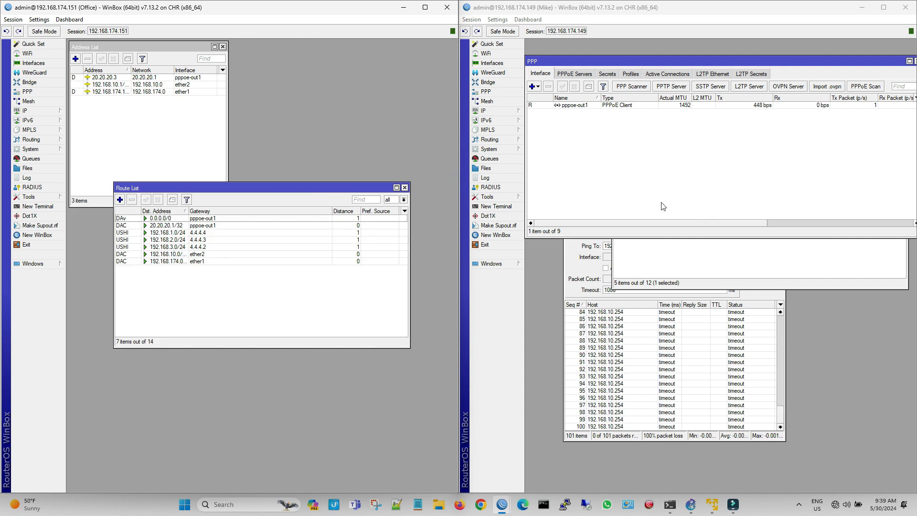
Step: Close the client router's ping window and move its Route List directly below the PPP window
left_click(770, 345)
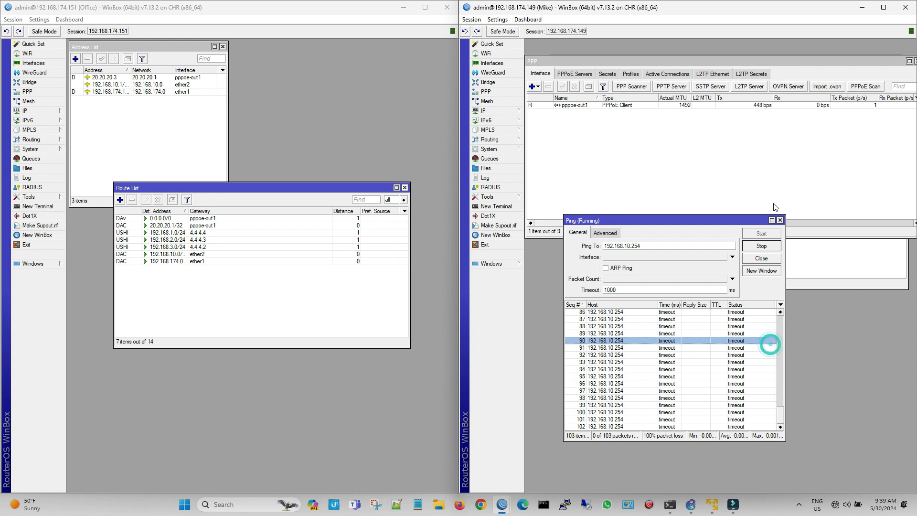
left_click(780, 219)
left_click(769, 260)
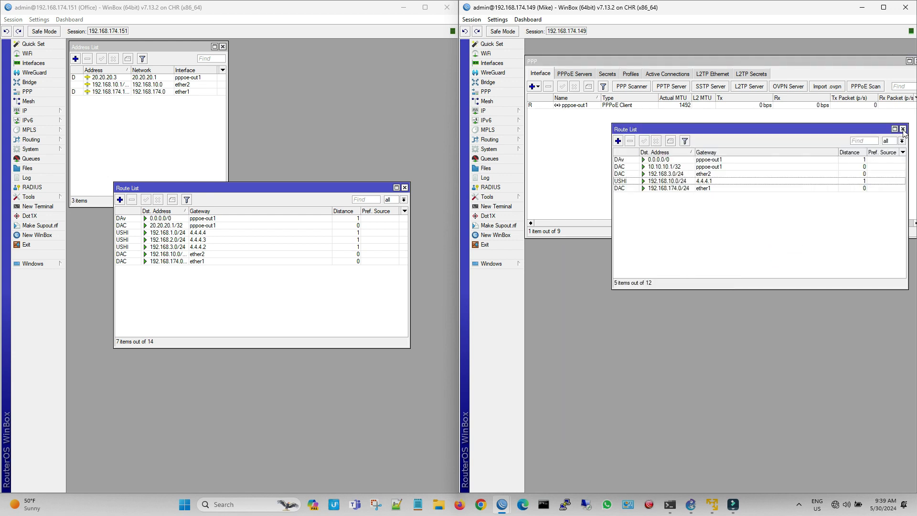
left_click_drag(855, 128, 771, 243)
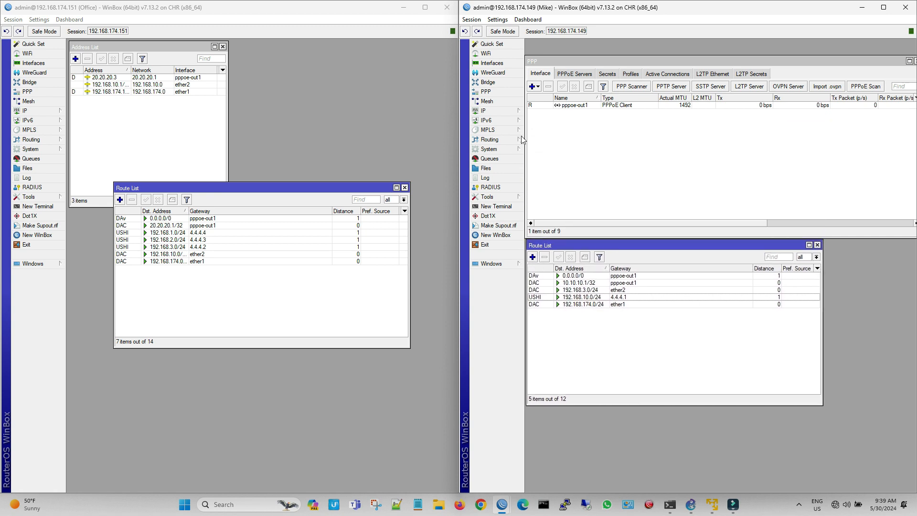
Step: Run a new ping to 192.168.10.254 from the client router and place its window beside the route entries
left_click(487, 196)
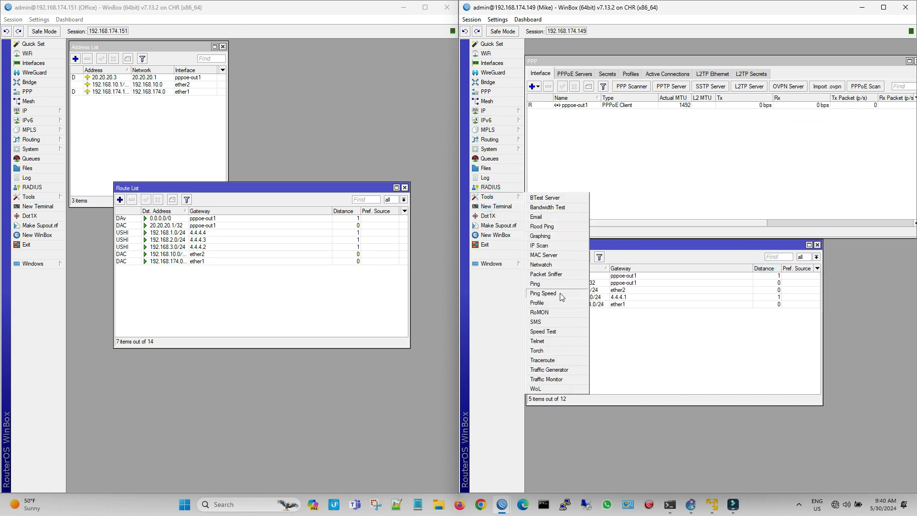
left_click(545, 287)
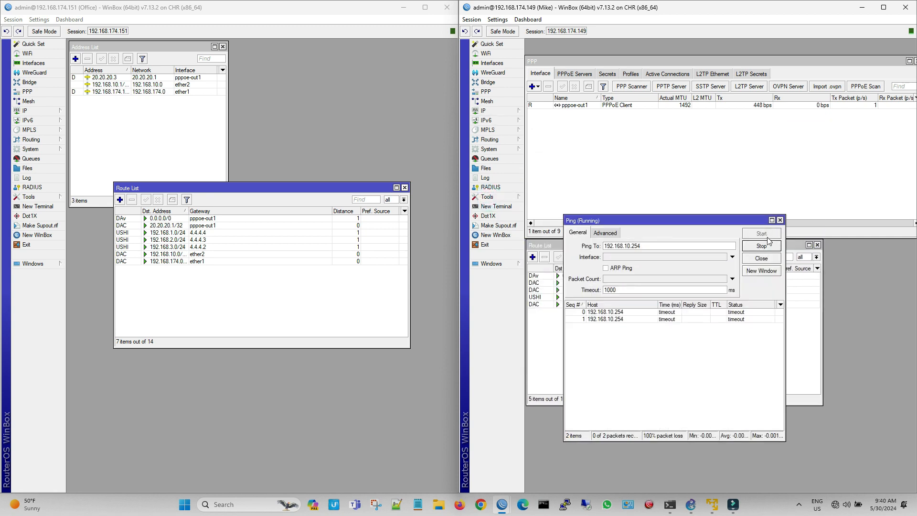
left_click_drag(729, 224, 853, 193)
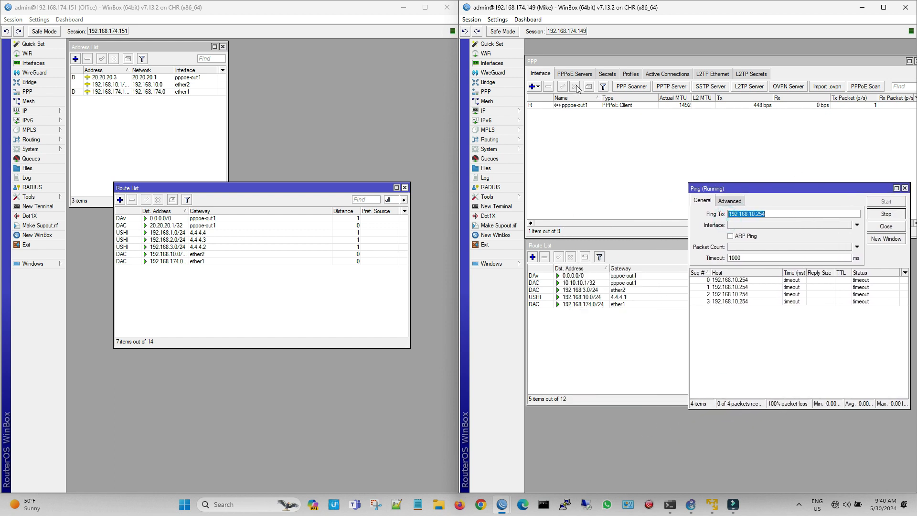
Step: Add a new L2TP client interface on the client router that connects to the Office public IP 20.20.20.3
left_click(536, 82)
left_click(534, 84)
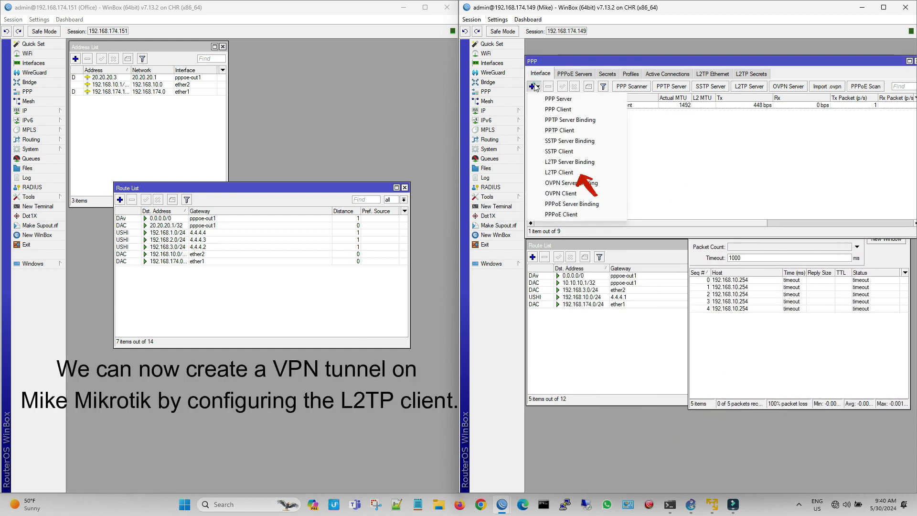
left_click(559, 171)
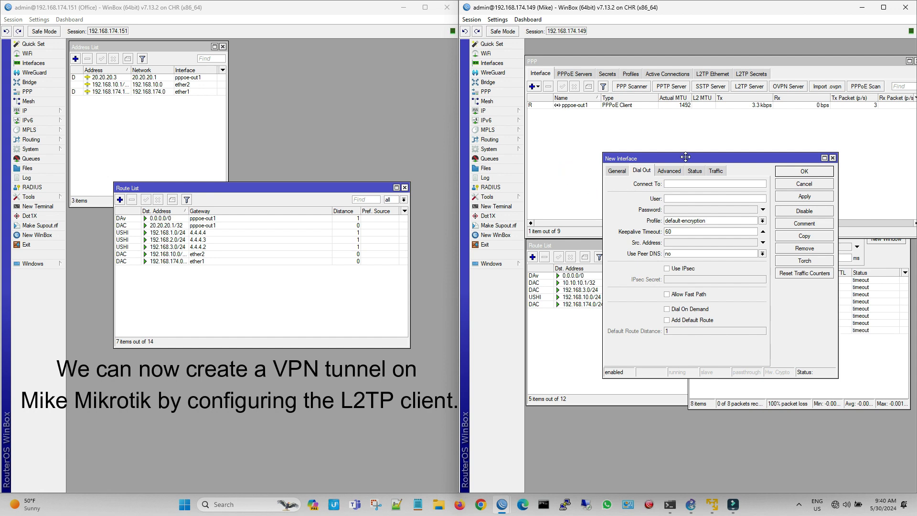
mouse_move(624, 111)
left_mouse_down()
mouse_move(605, 123)
mouse_move(609, 115)
left_mouse_up()
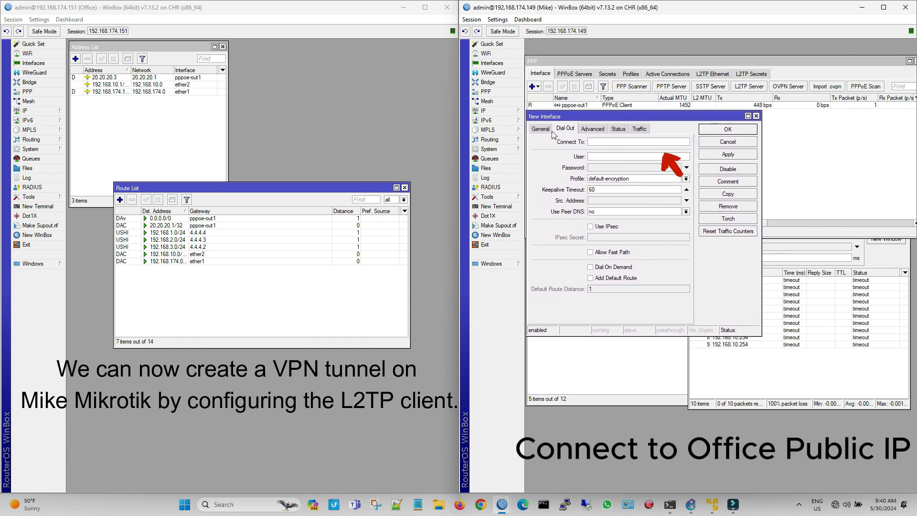
type("20")
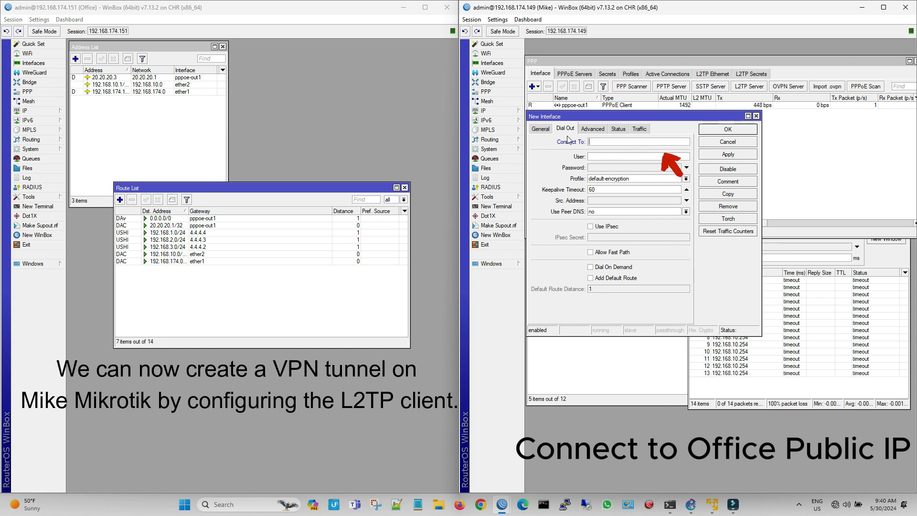
type(".20.20.3")
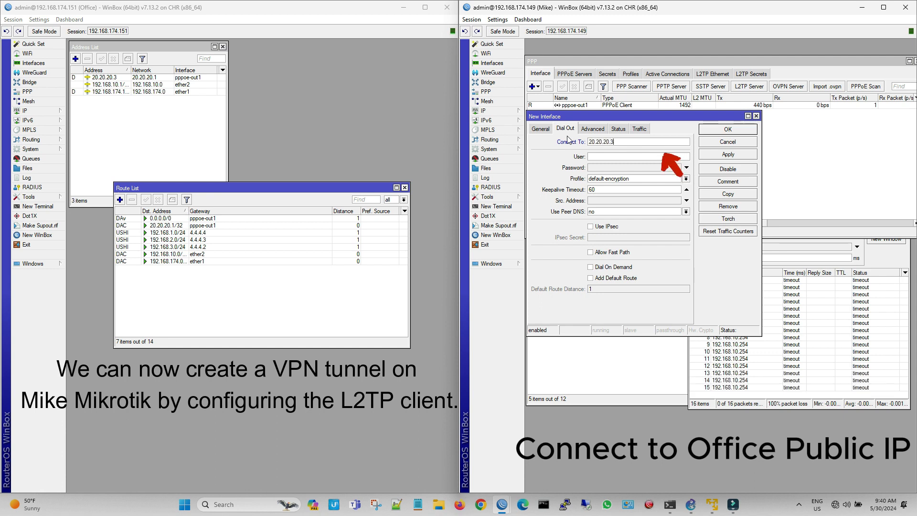
Step: Enter the L2TP client's user name and password, and save the interface
left_click(606, 158)
type("mike")
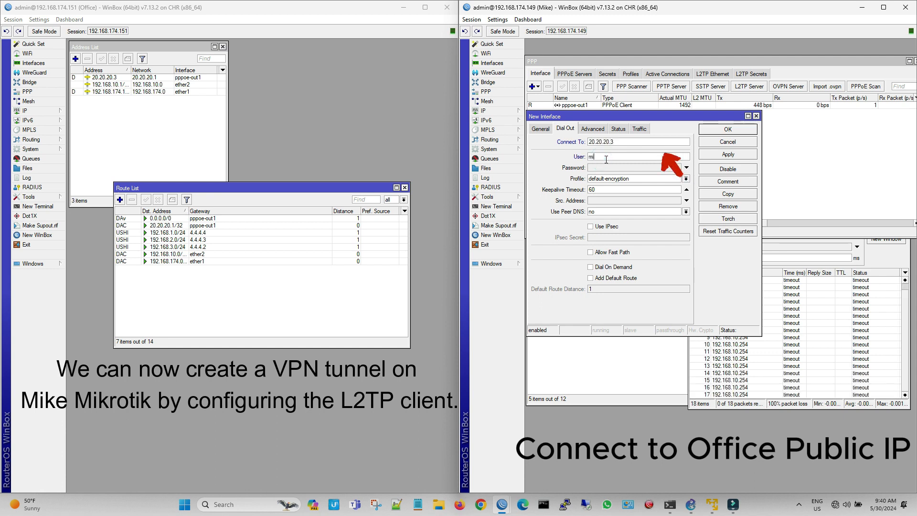
left_click(639, 169)
type("****")
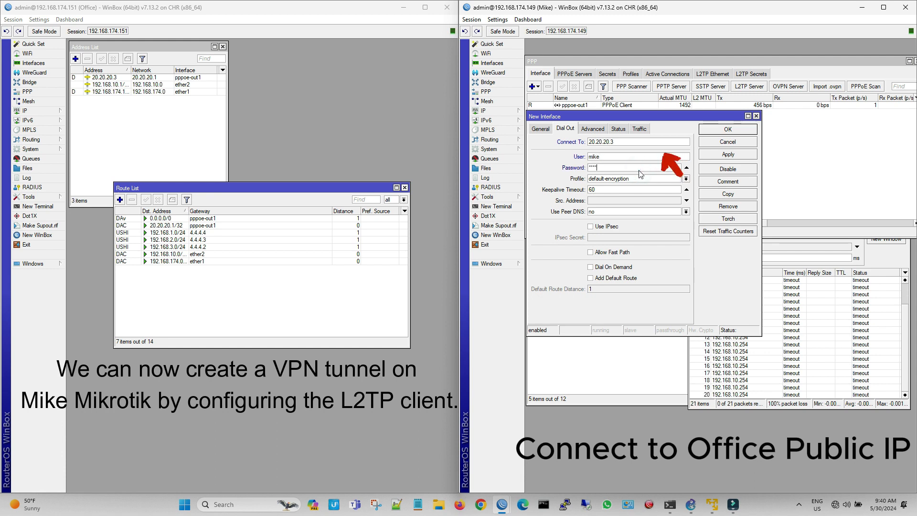
left_click(728, 156)
left_click(727, 129)
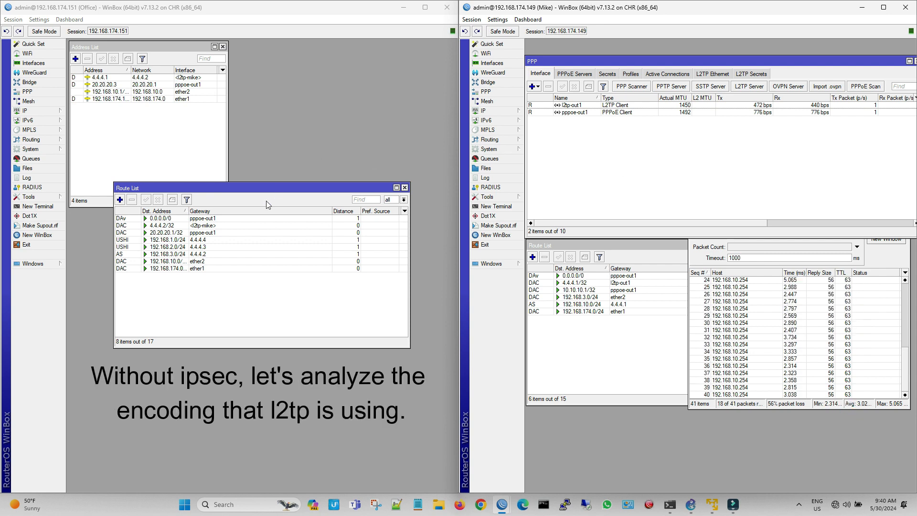
Step: Examine the L2TP connection's encoding in the Office router's active PPP connections, moving the Route List aside and widening the Encoding column
left_click(27, 91)
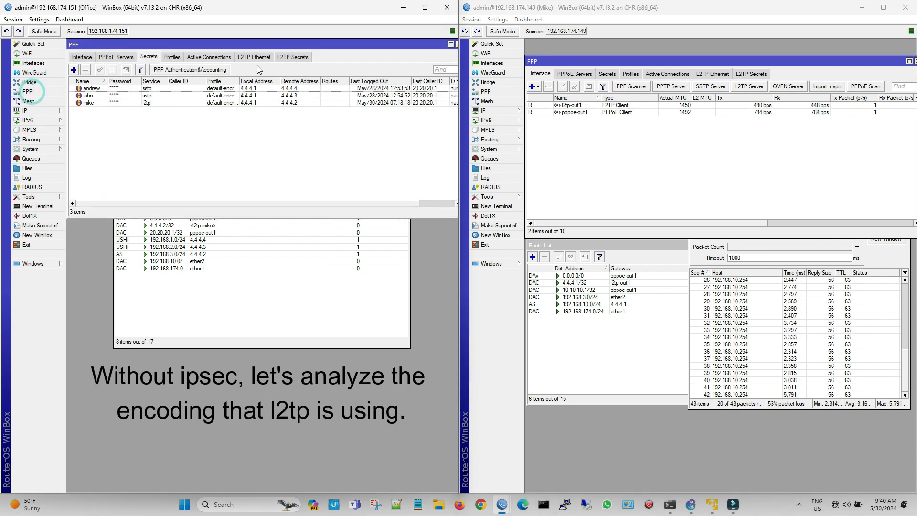
left_click(221, 58)
left_click(256, 286)
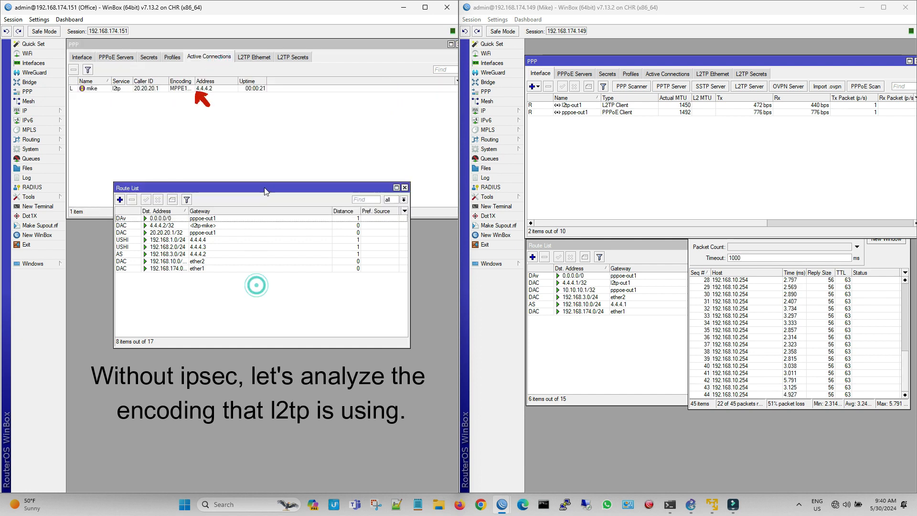
left_click_drag(264, 188, 221, 225)
left_click_drag(195, 81, 221, 81)
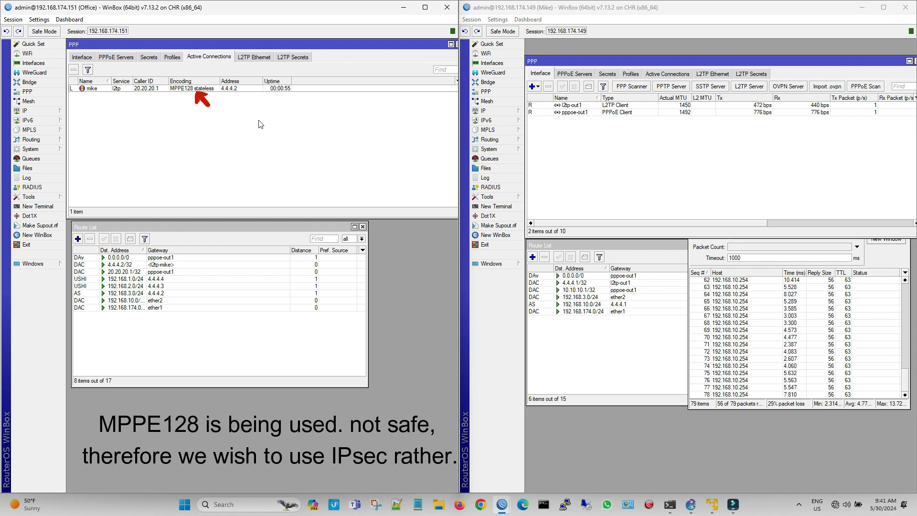
Step: In the Office router's L2TP server settings, set Use IPsec to yes and enter the IPsec secret
left_click(88, 58)
left_click(286, 71)
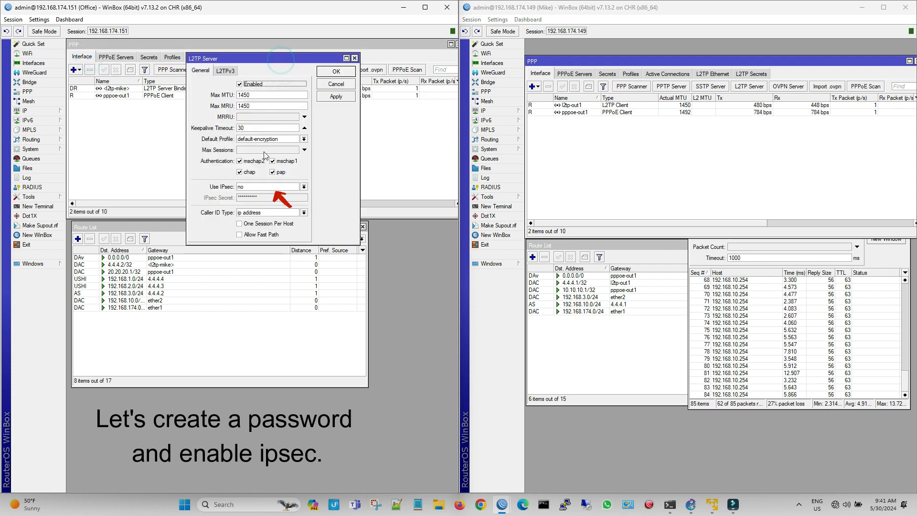
left_click(303, 188)
left_click(291, 205)
left_click_drag(293, 199, 222, 191)
type("**")
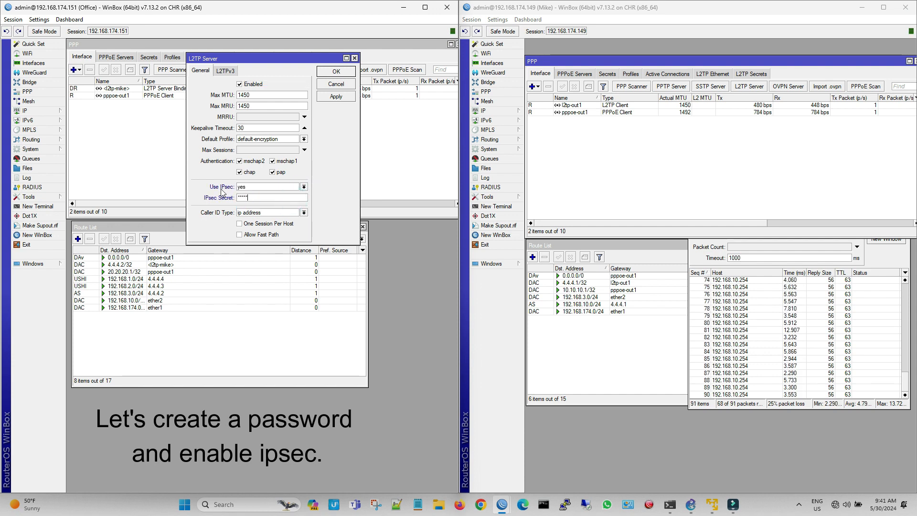
type("*****")
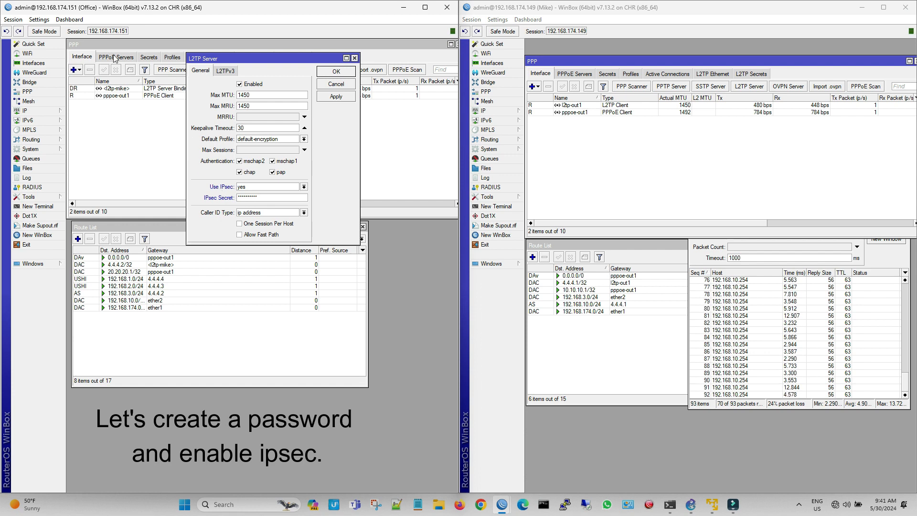
Step: Turn off Hide Passwords on the Office router to check the secret, and save the L2TP server settings
left_click(40, 20)
left_click(58, 42)
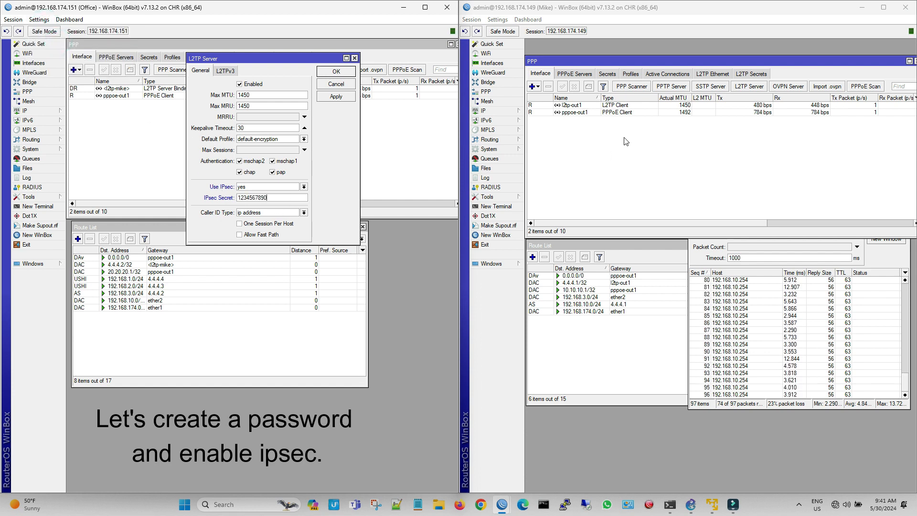
left_click(335, 95)
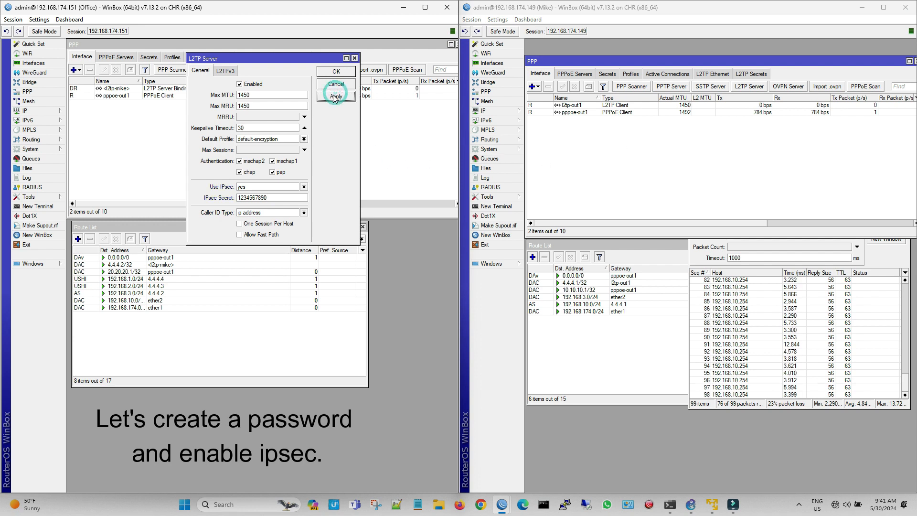
left_click(336, 71)
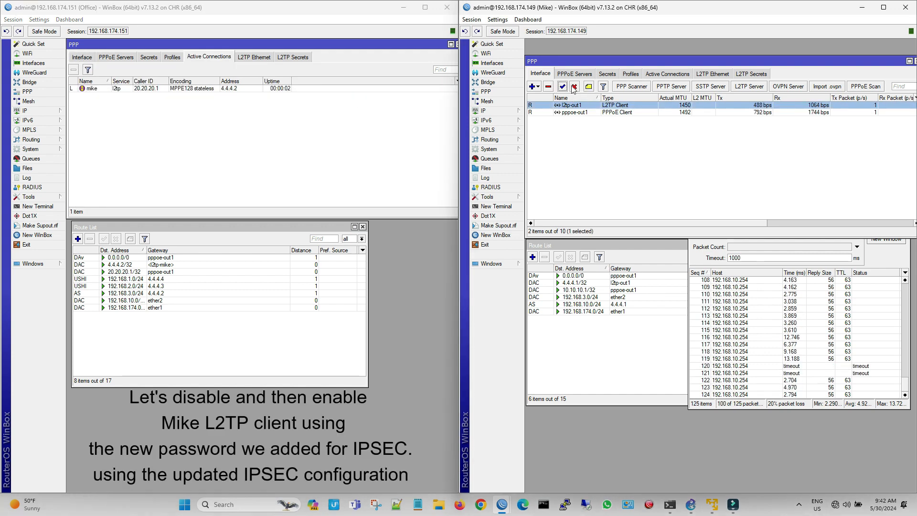
Step: Disable the client router's l2tp-out1 interface and set it to use IPsec, entering the matching IPsec secret
left_click(574, 87)
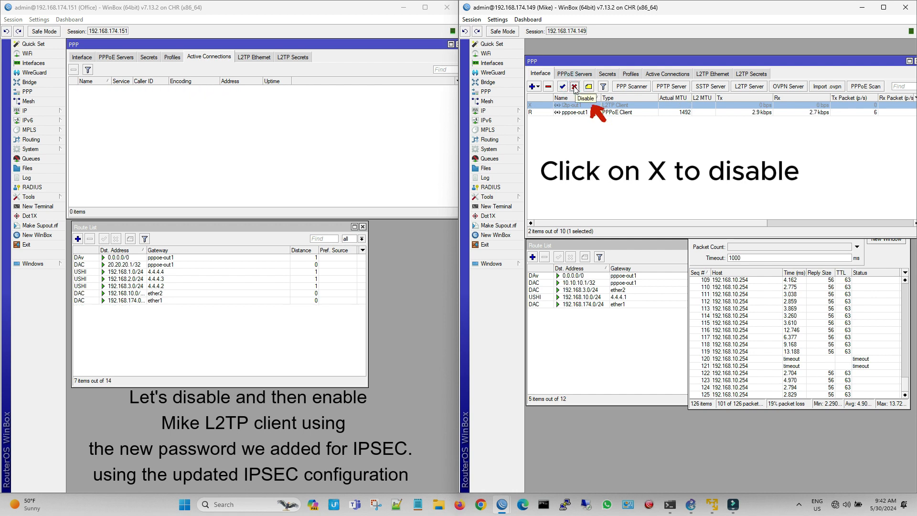
double_click(604, 106)
left_click(604, 229)
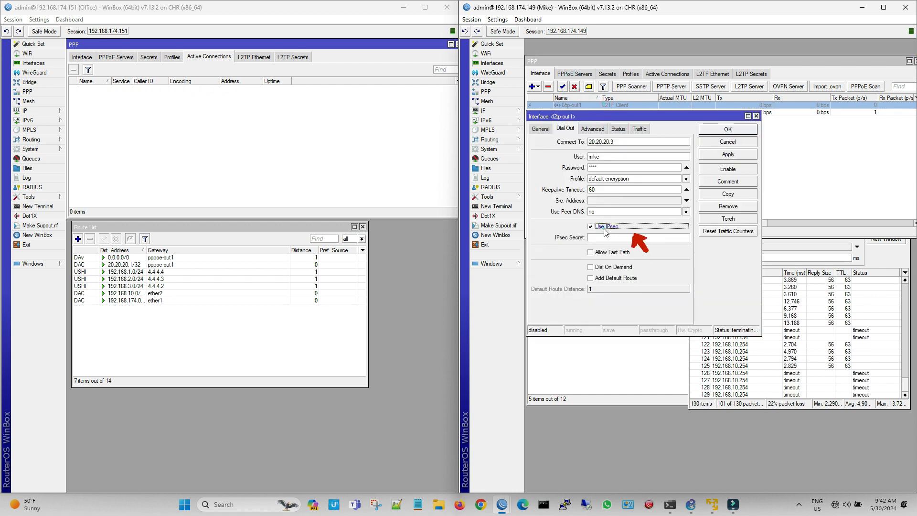
left_click(604, 237)
type("**")
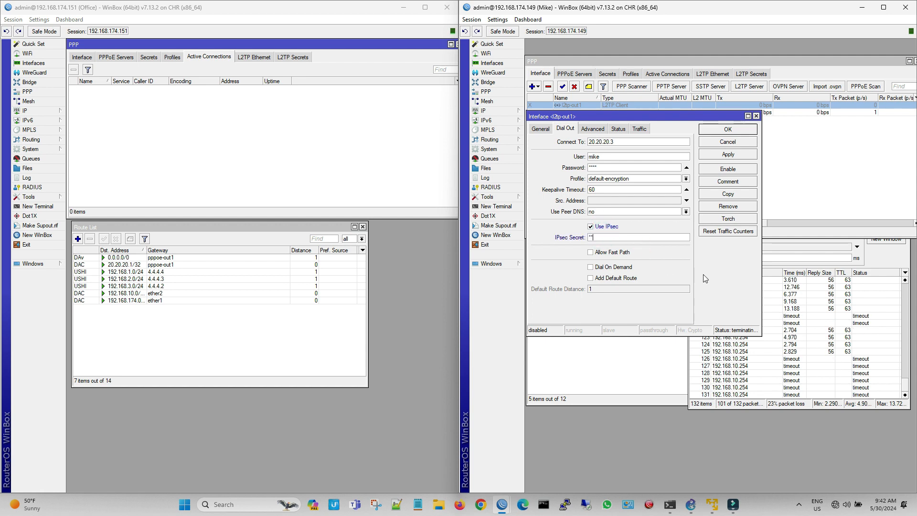
type("********")
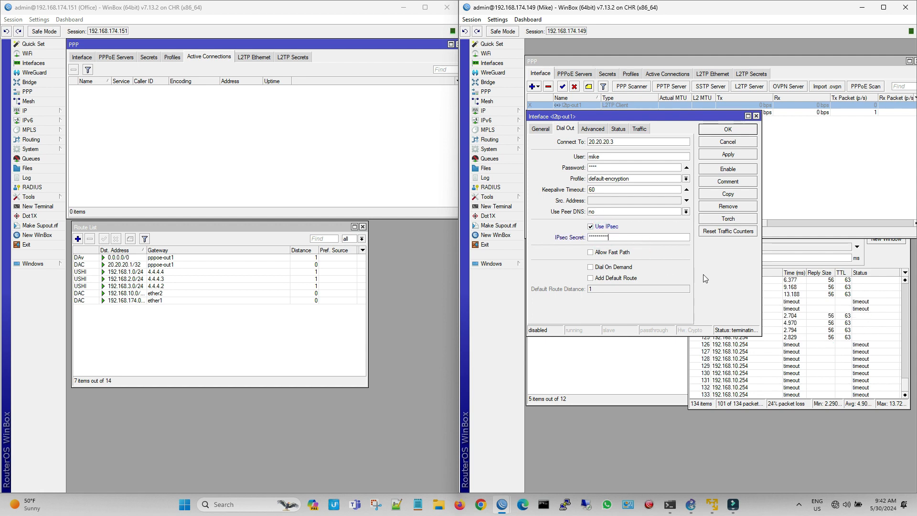
Step: Turn off Hide Passwords on the client router to check the secret, and save the l2tp-out1 interface
left_click(497, 19)
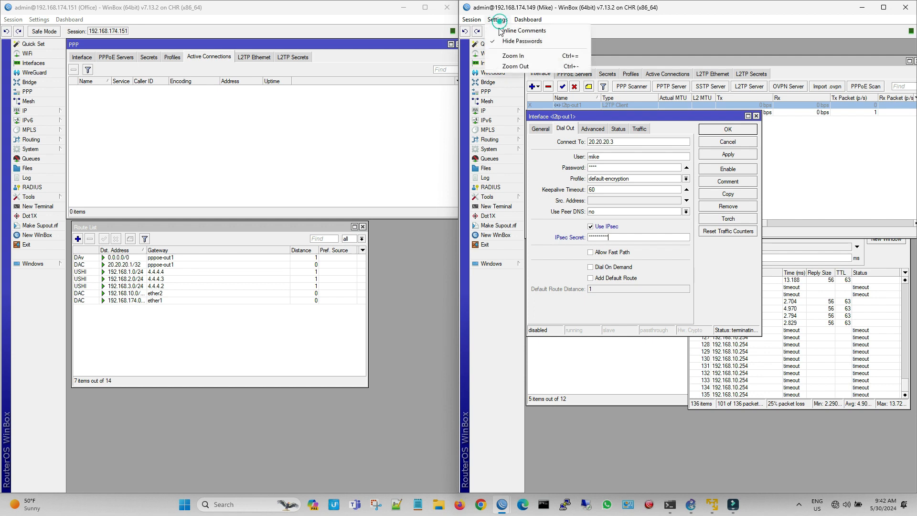
left_click(511, 42)
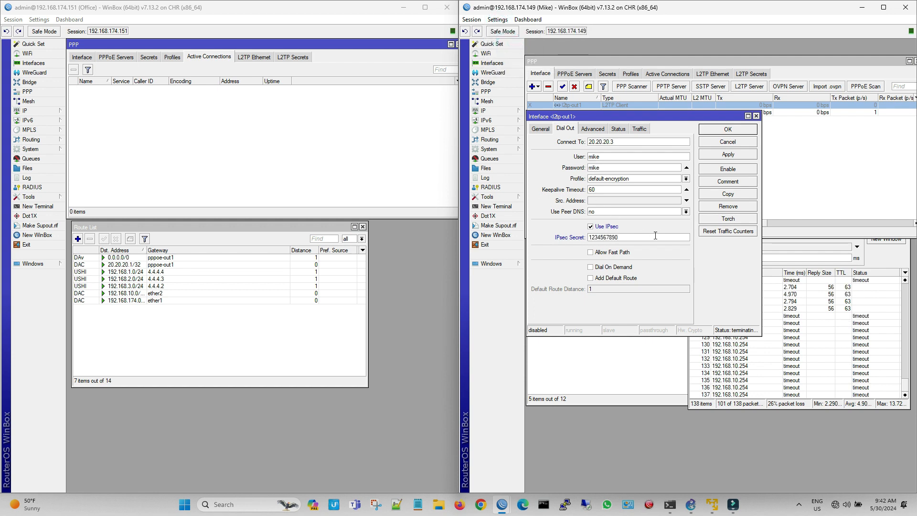
left_click(725, 155)
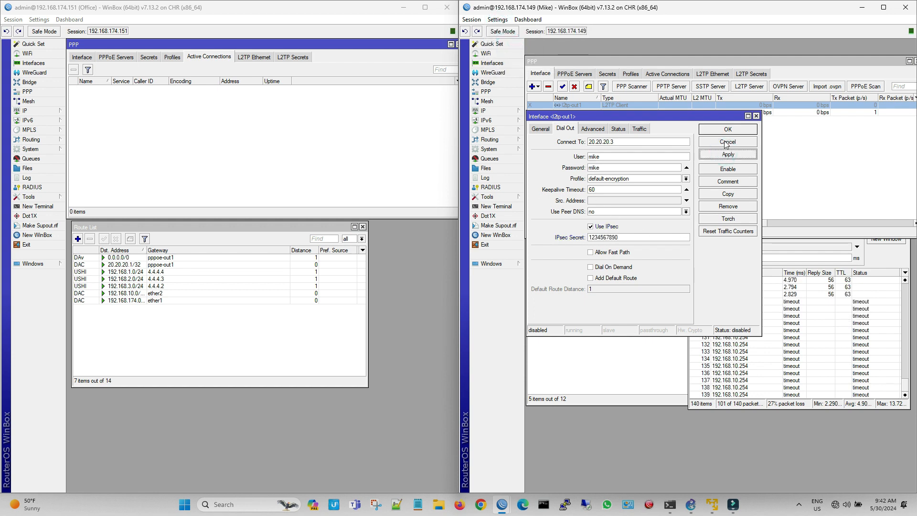
left_click(726, 131)
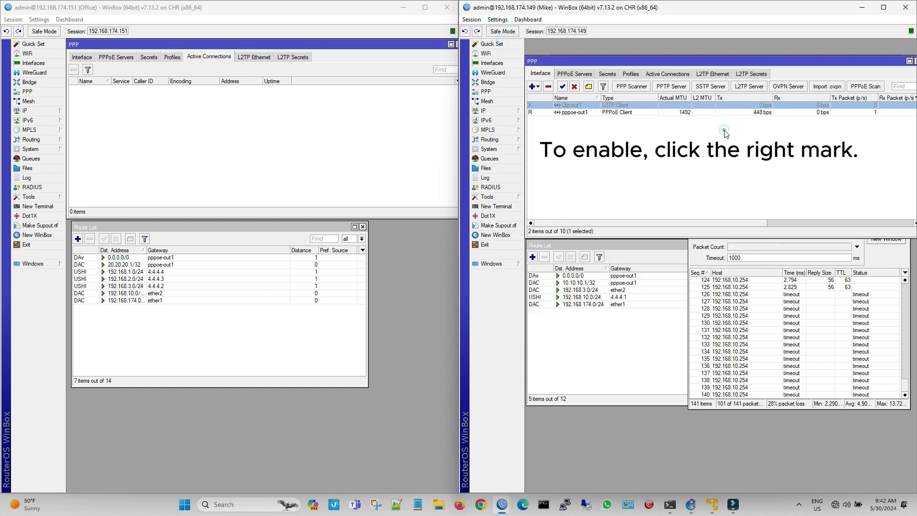
Step: Re-enable l2tp-out1 on the client router and widen the Encoding column in the Office router's active PPP connections
left_click(561, 87)
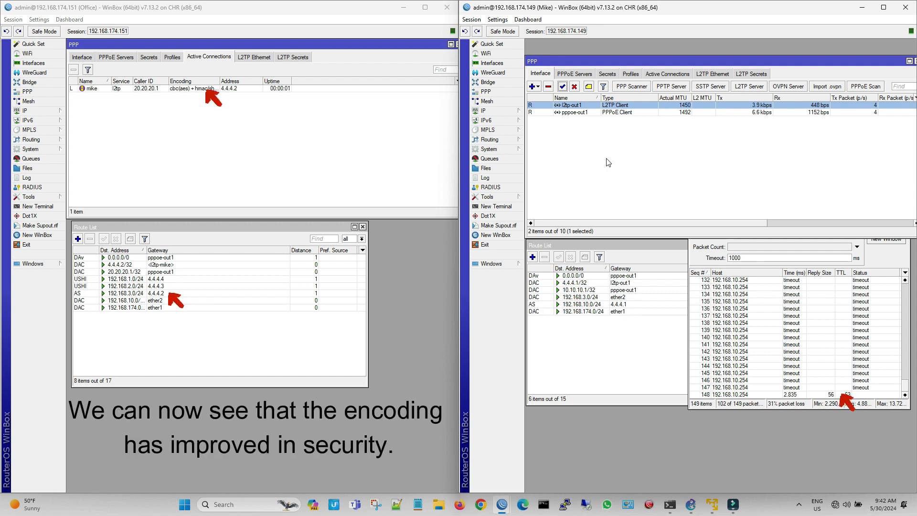
left_click_drag(220, 81, 230, 81)
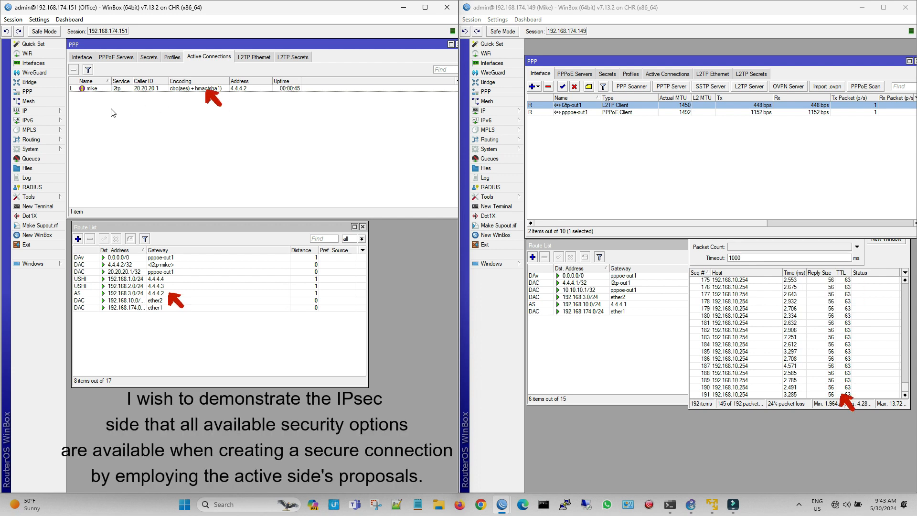
Step: Examine the authentication and encryption algorithms of the default IPsec proposal on the Office router
left_click(40, 110)
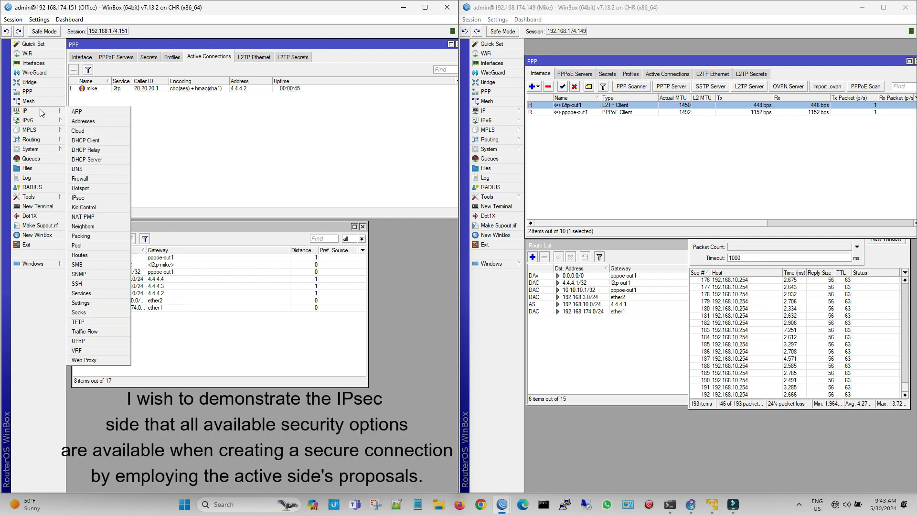
left_click(97, 196)
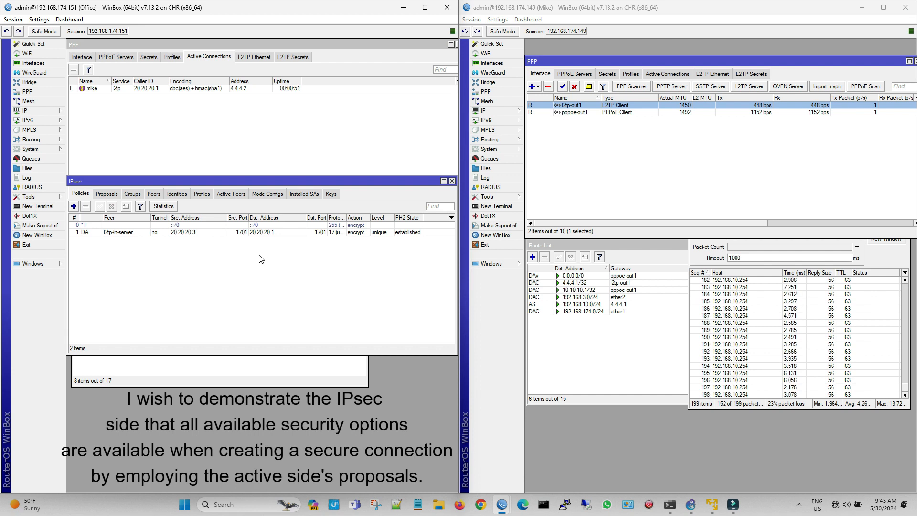
left_click(112, 194)
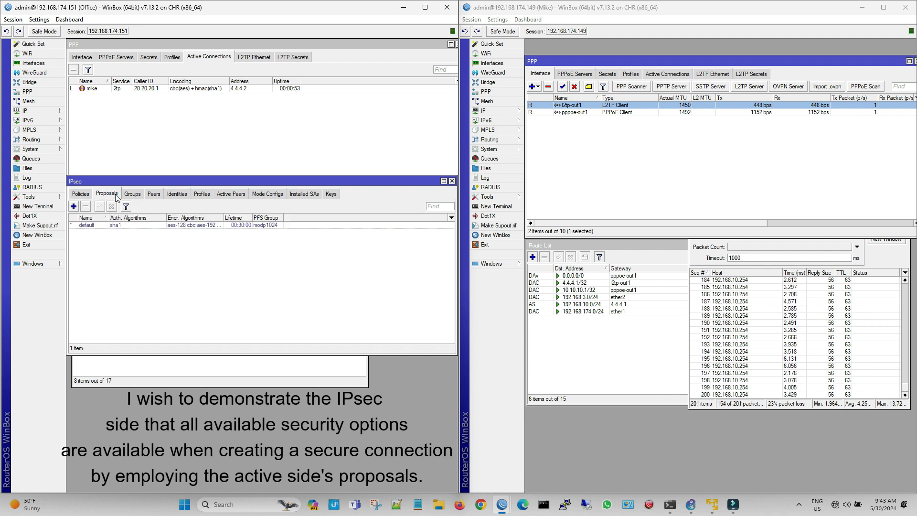
double_click(136, 225)
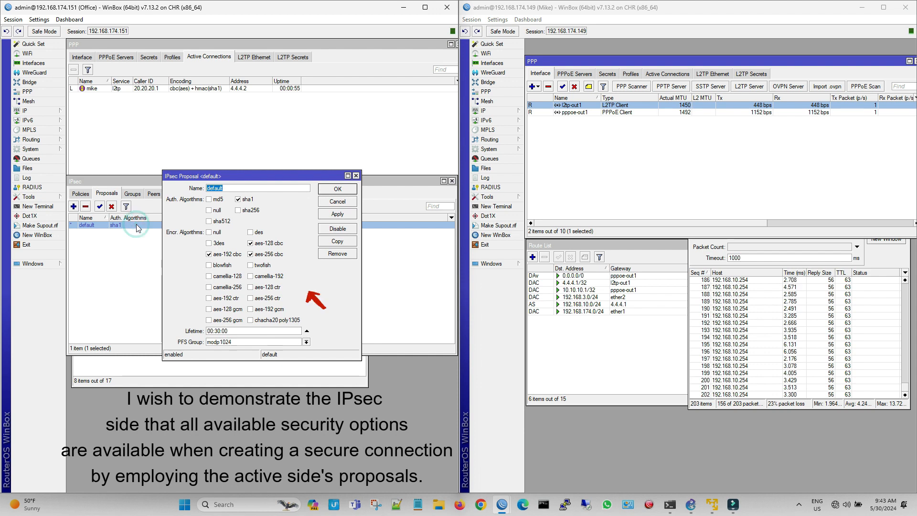